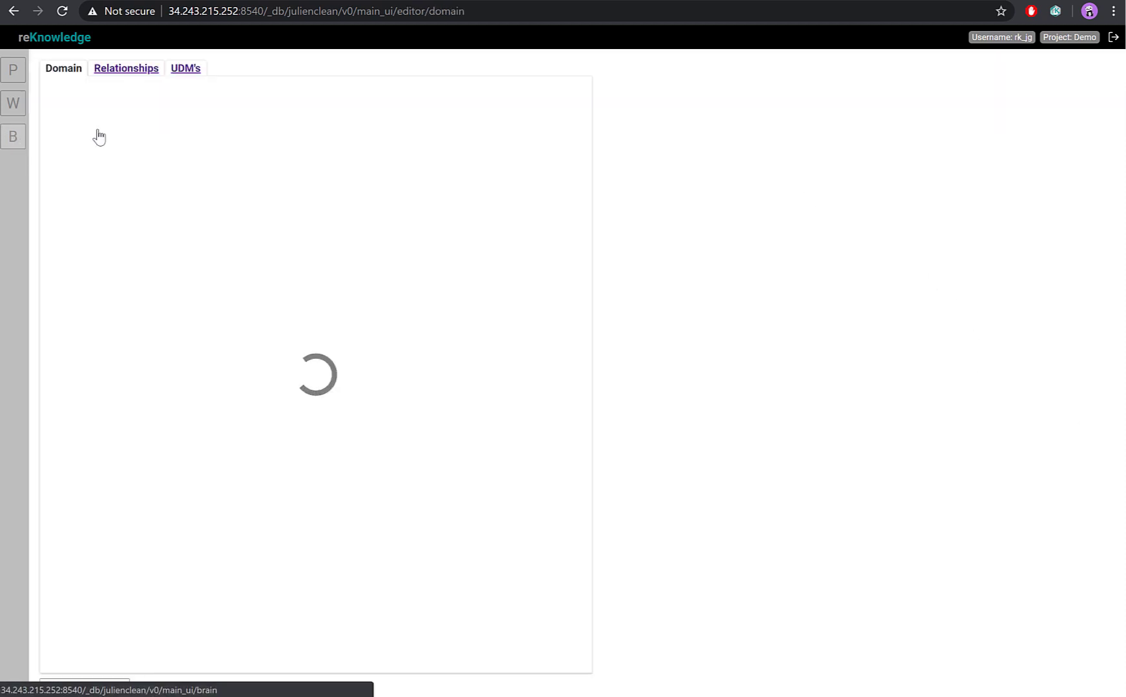
Add a new relationship to the Financial relationship type and name it "invest in".
{"action": "left_click", "coordinate": [130, 71]}
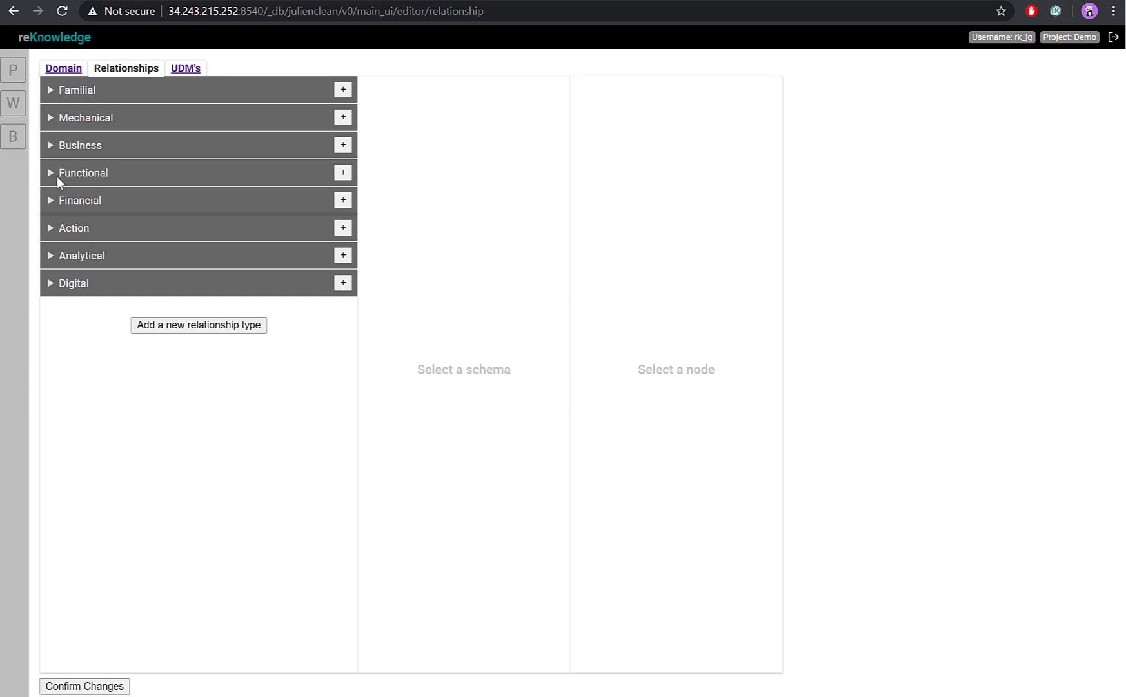
{"action": "left_click", "coordinate": [50, 201]}
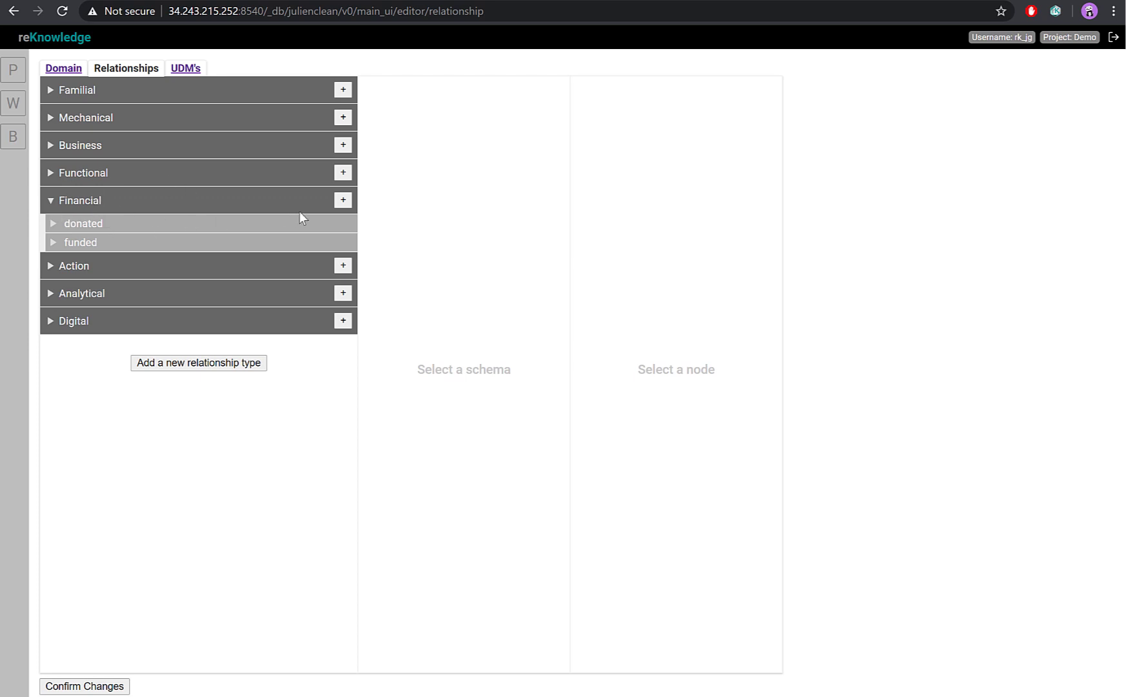
{"action": "left_click", "coordinate": [345, 203]}
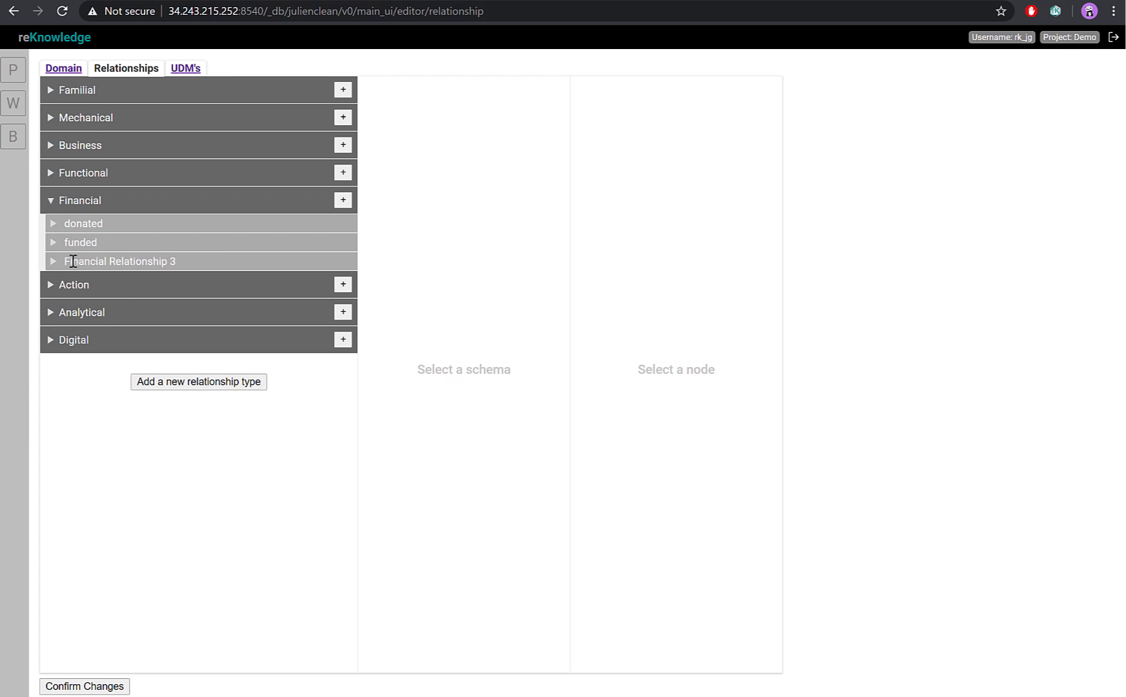
{"action": "left_click", "coordinate": [67, 264]}
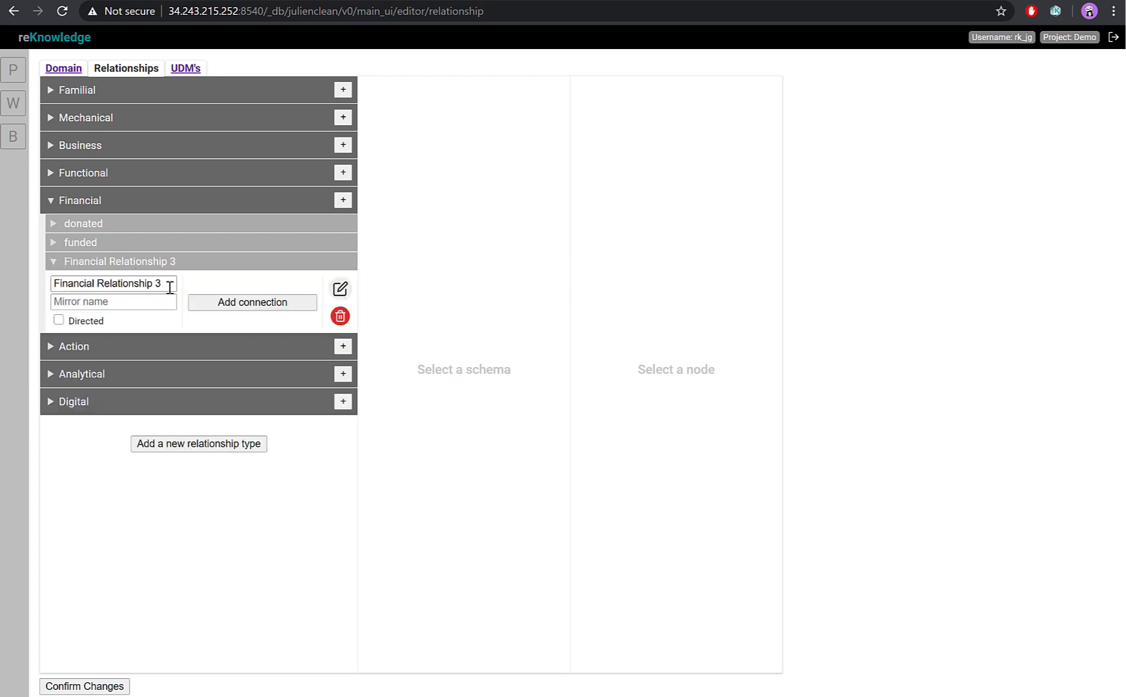
{"action": "left_click_drag", "start_coordinate": [169, 287], "coordinate": [8, 288]}
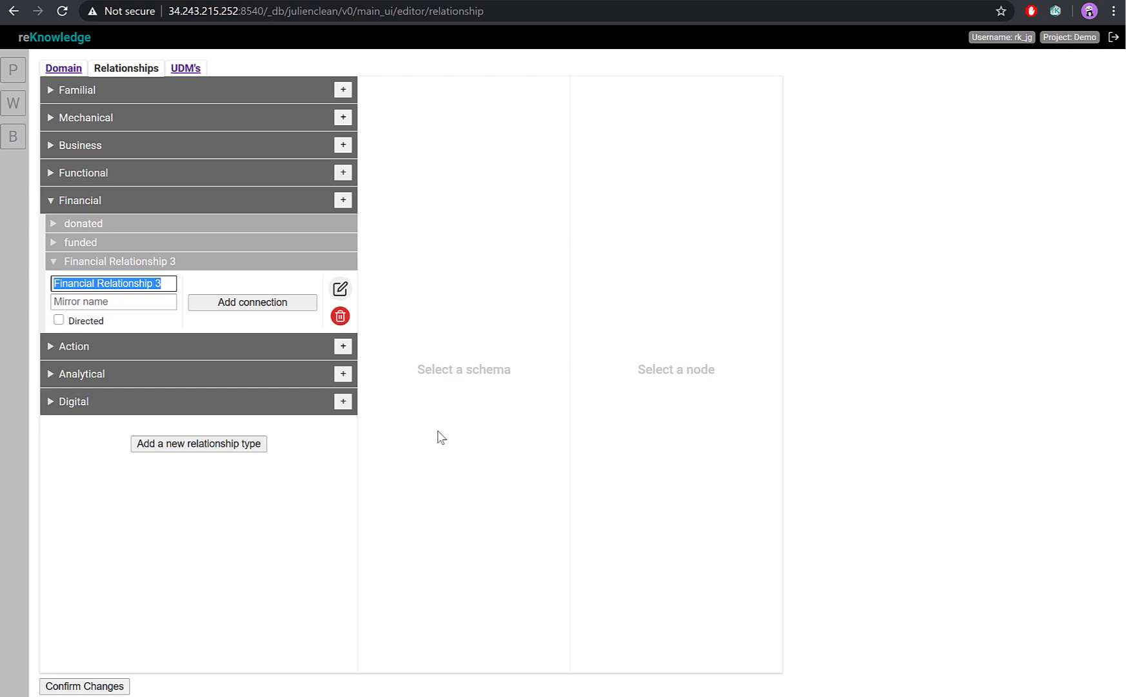
{"action": "type", "text": "invest in"}
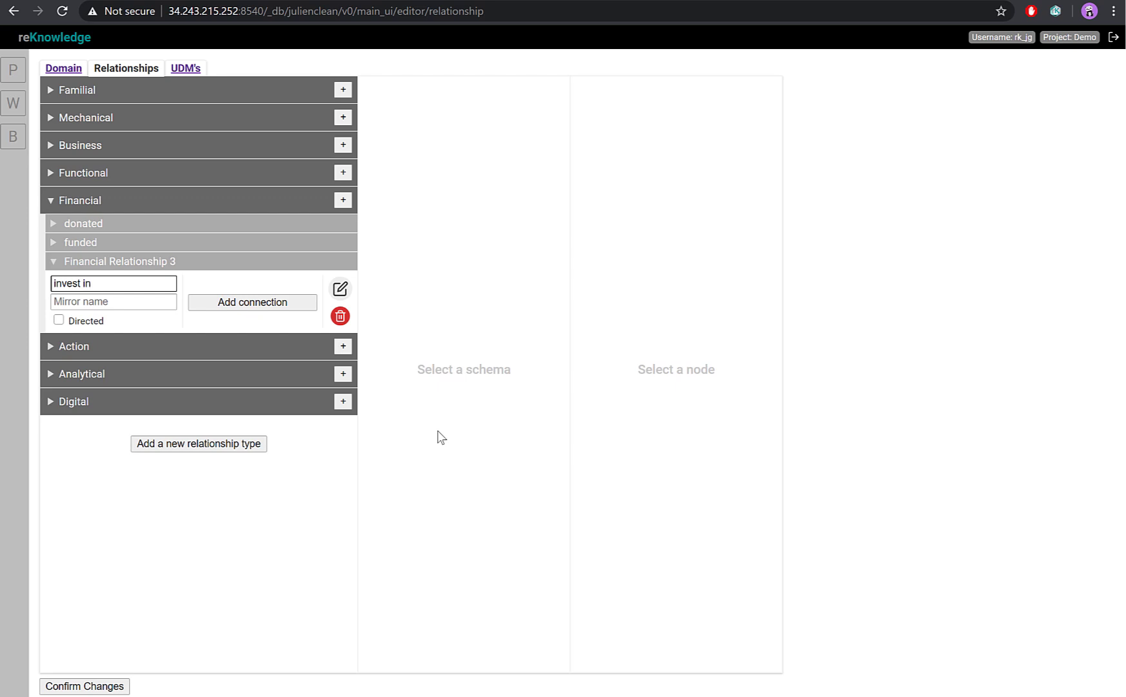
Give the "invest in" relationship the mirror name "has investor" and make it directed.
{"action": "key", "text": "Tab"}
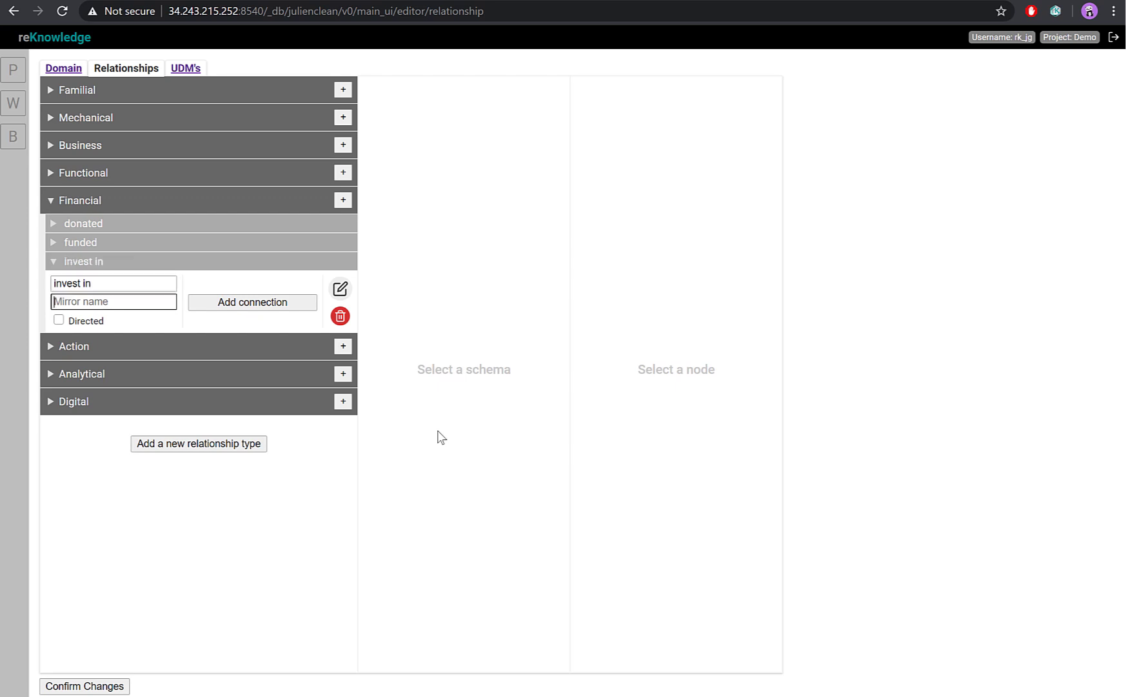
{"action": "type", "text": "has investor"}
{"action": "key", "text": "BackSpace"}
{"action": "left_click", "coordinate": [59, 320]}
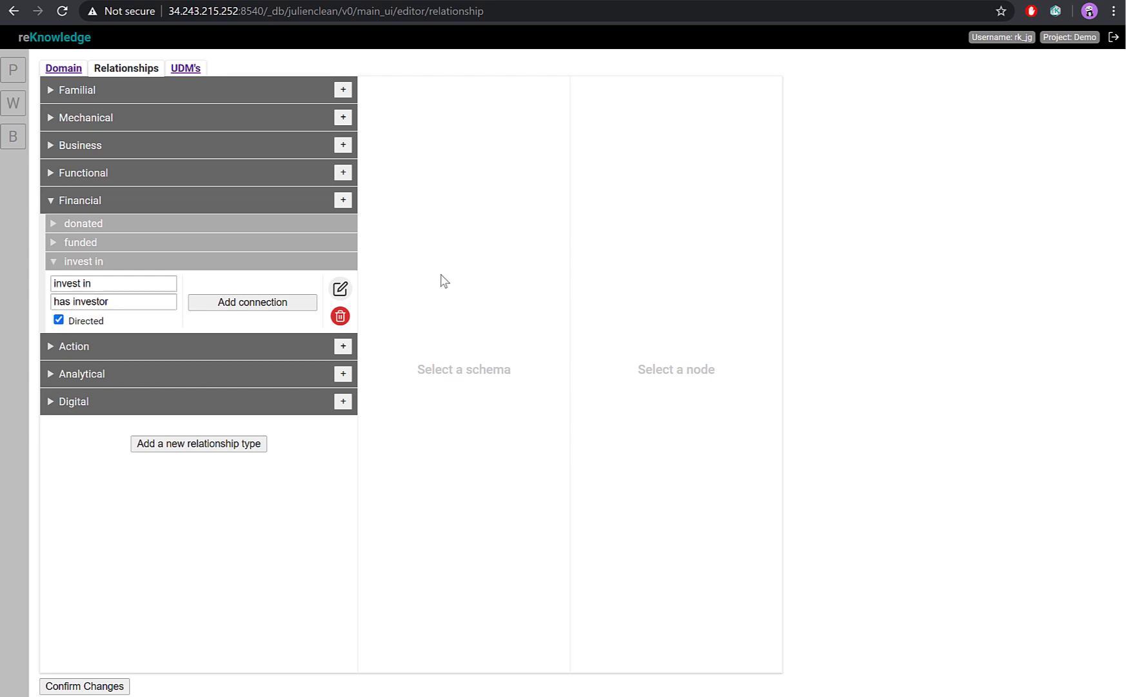
Add a connection to the "invest in" relationship going from Company to Company.
{"action": "left_click", "coordinate": [271, 304]}
{"action": "left_click", "coordinate": [271, 302]}
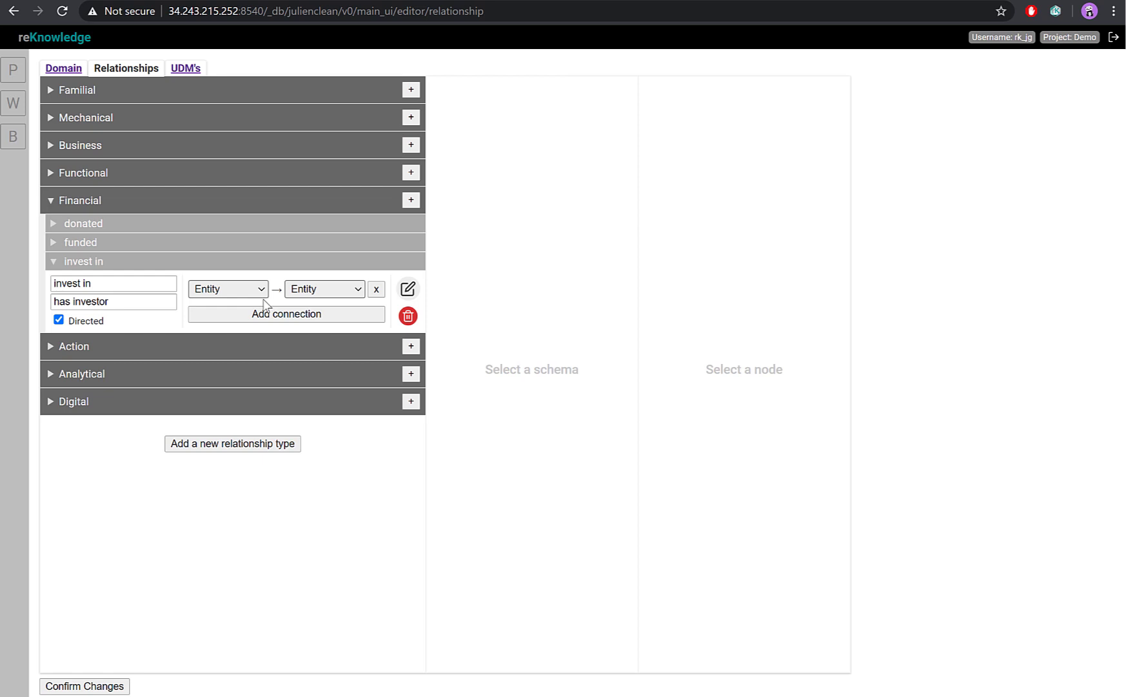
{"action": "left_click", "coordinate": [237, 287]}
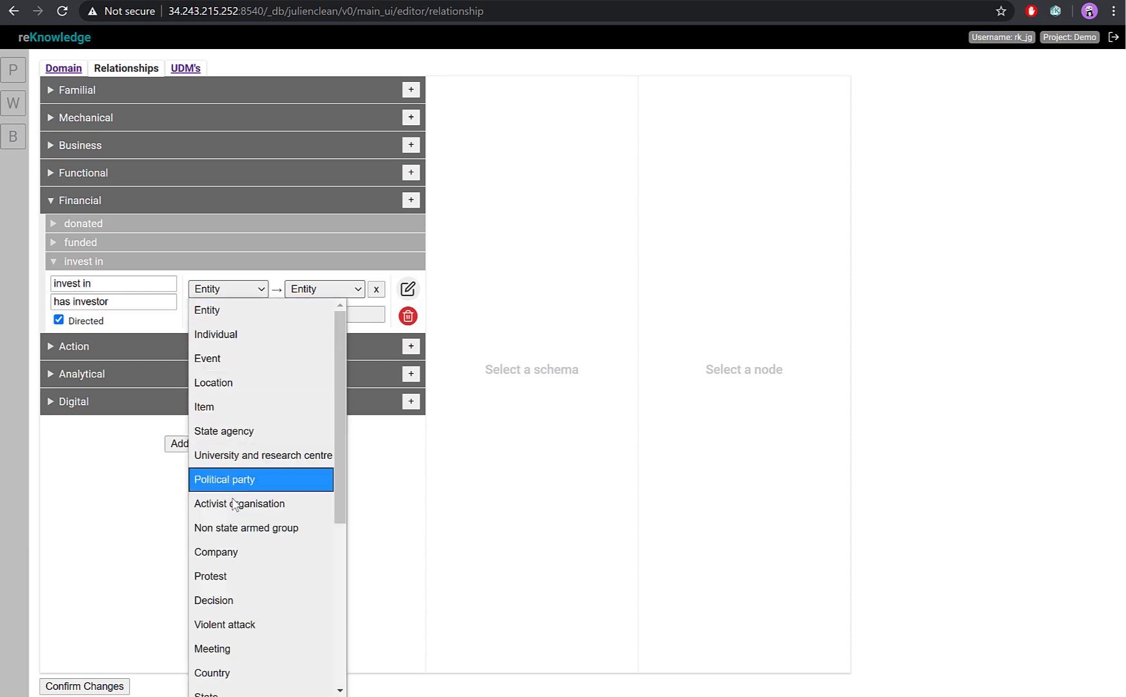
{"action": "left_click", "coordinate": [237, 555]}
{"action": "left_click", "coordinate": [347, 289]}
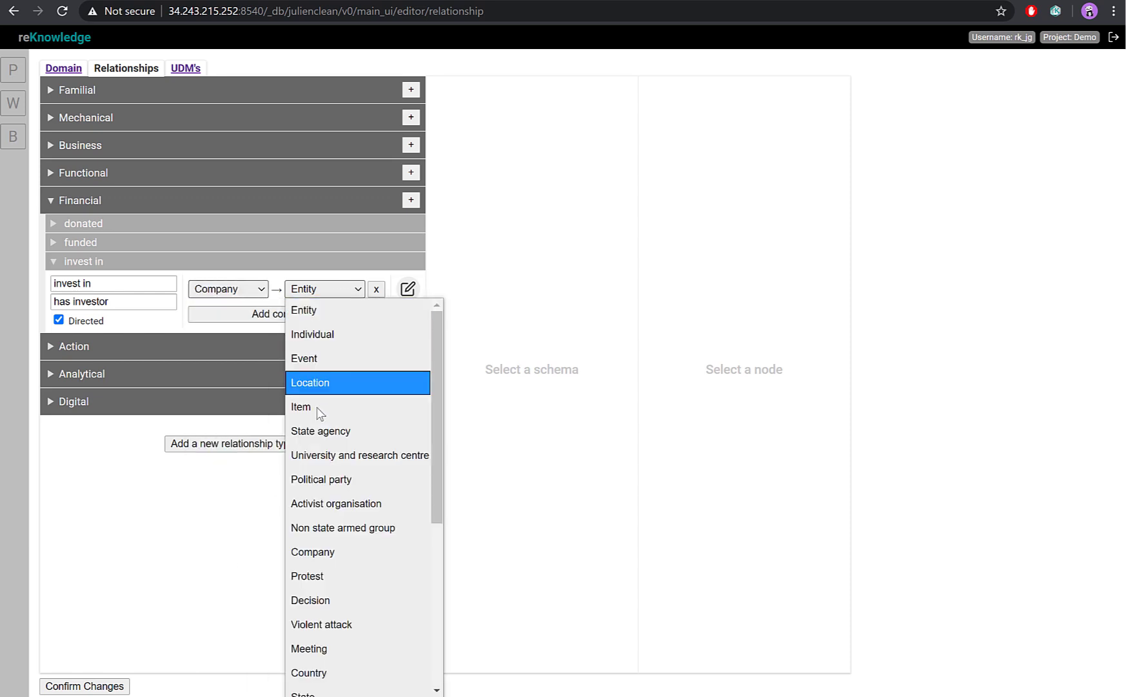
{"action": "left_click", "coordinate": [308, 552]}
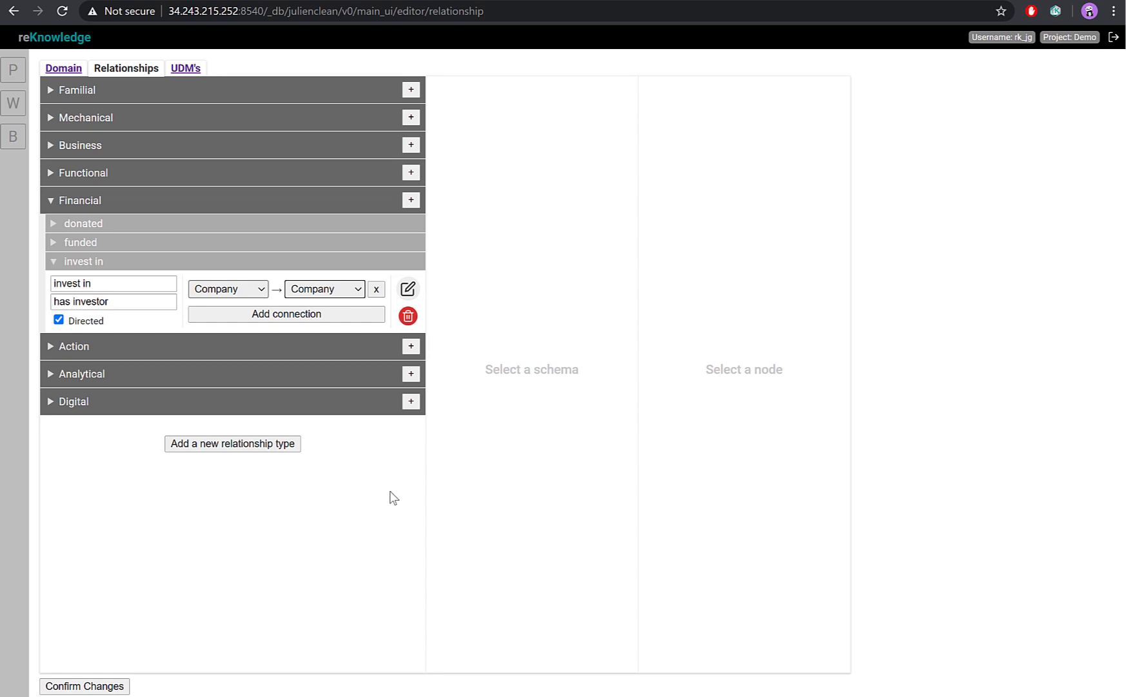
Broaden the "invest in" connection by setting both its source and its target class to Entity.
{"action": "left_click", "coordinate": [240, 292]}
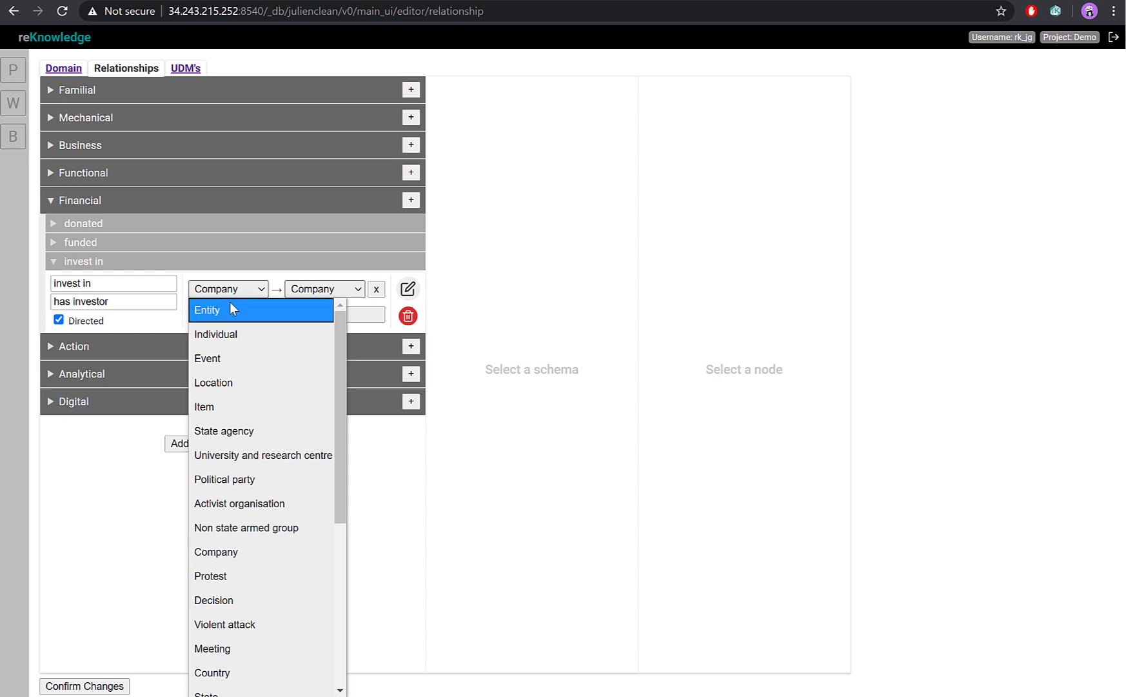
{"action": "left_click", "coordinate": [232, 308]}
{"action": "left_click", "coordinate": [353, 291]}
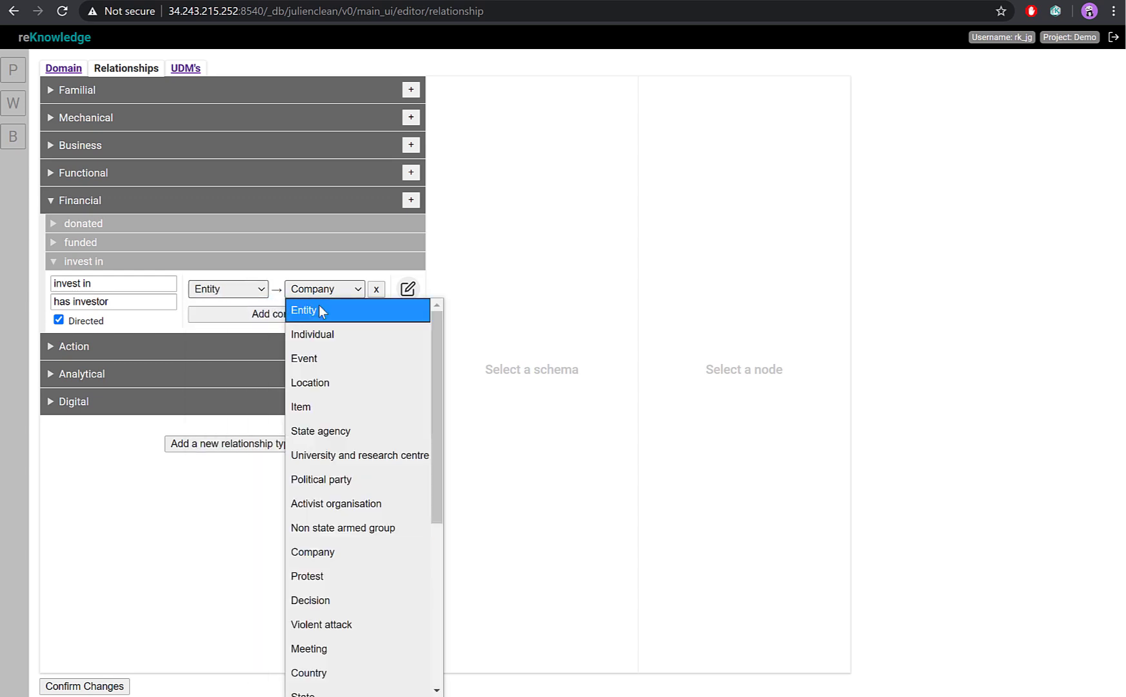
{"action": "left_click", "coordinate": [320, 308]}
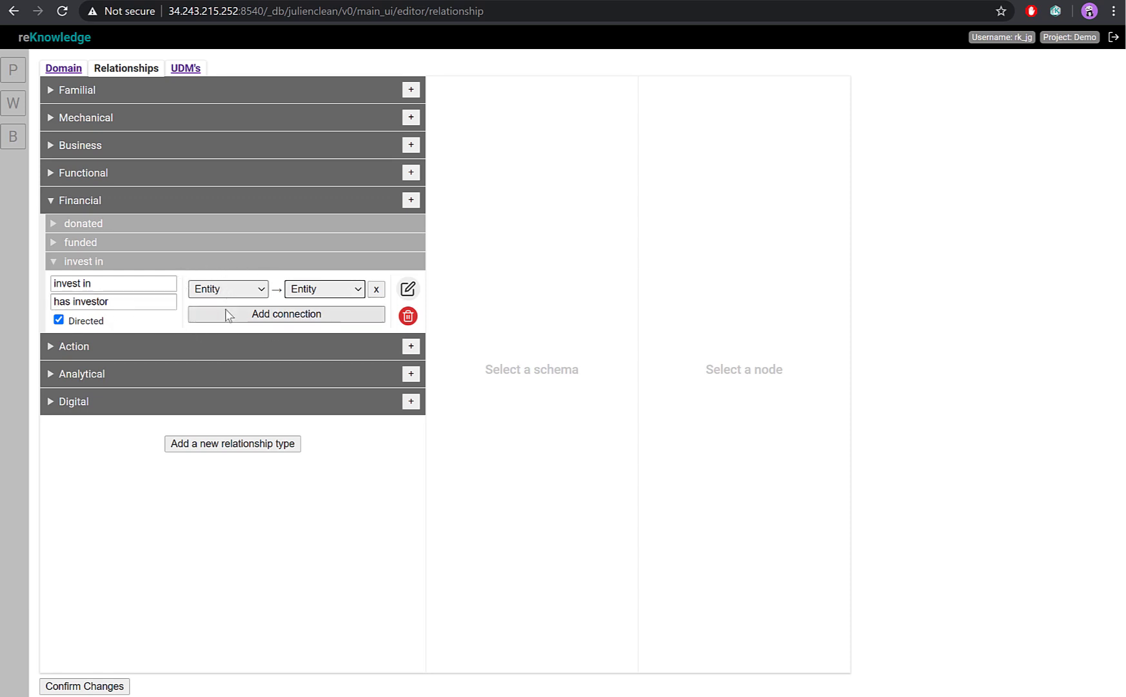
Add a second connection to the "invest in" relationship going from Individual to Entity.
{"action": "left_click", "coordinate": [333, 314]}
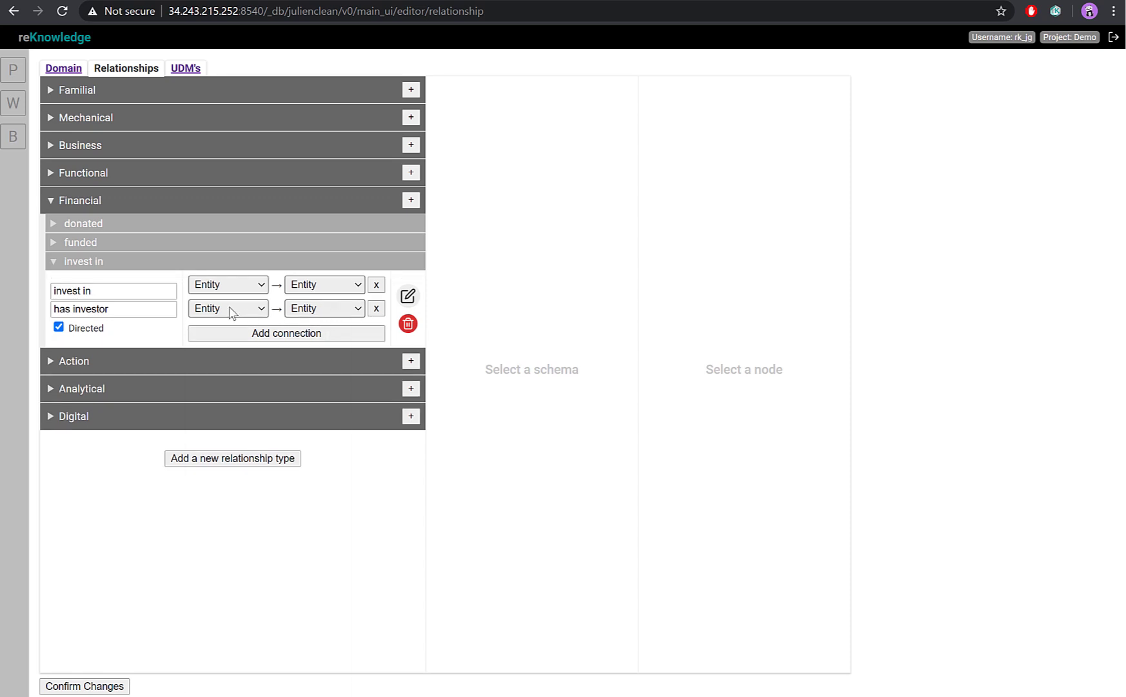
{"action": "left_click", "coordinate": [227, 308]}
{"action": "left_click", "coordinate": [222, 353]}
Open the "invest in" schema for editing and add a basic string property titled "Type of investment".
{"action": "left_click", "coordinate": [406, 297]}
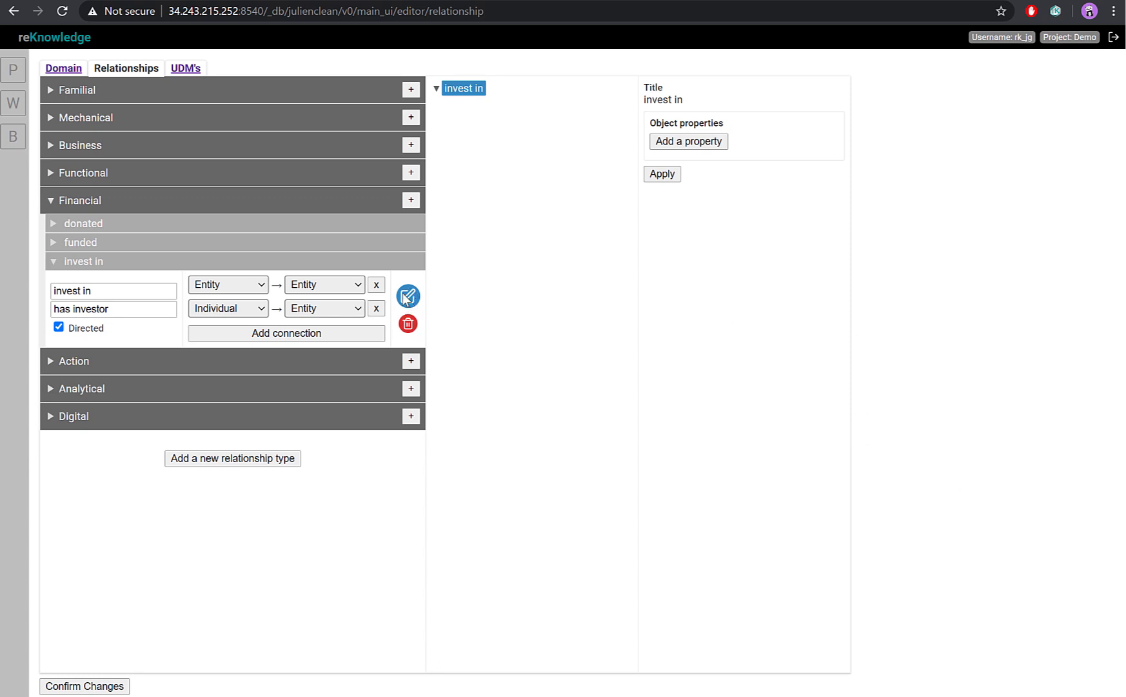
{"action": "left_click", "coordinate": [702, 143]}
{"action": "triple_click", "coordinate": [724, 100]}
{"action": "type", "text": "T"}
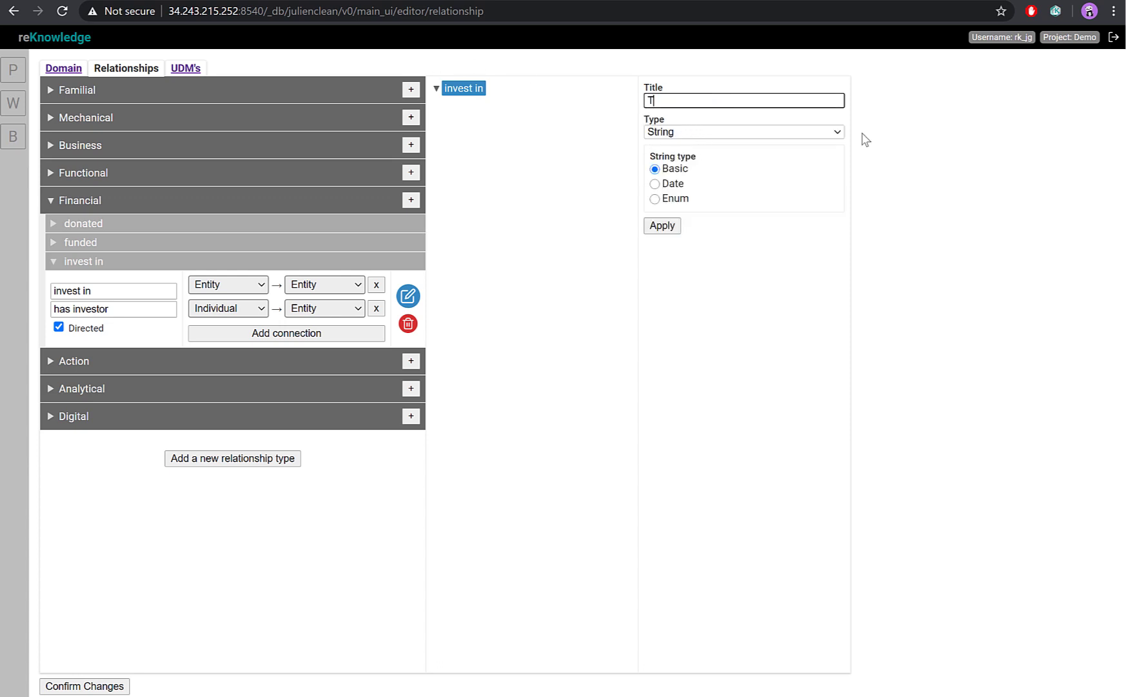
{"action": "type", "text": "ype of investment"}
{"action": "left_click", "coordinate": [664, 227]}
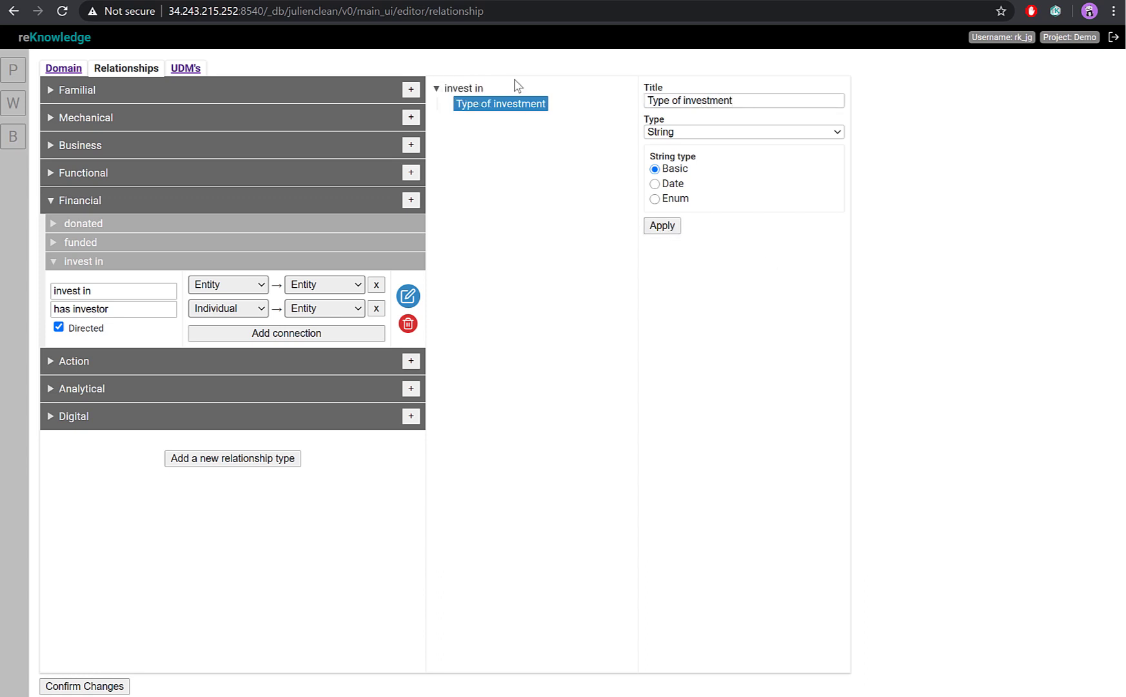
Add a string property of the Date type titled "Investment date" to the "invest in" schema.
{"action": "left_click", "coordinate": [459, 88]}
{"action": "left_click", "coordinate": [718, 162]}
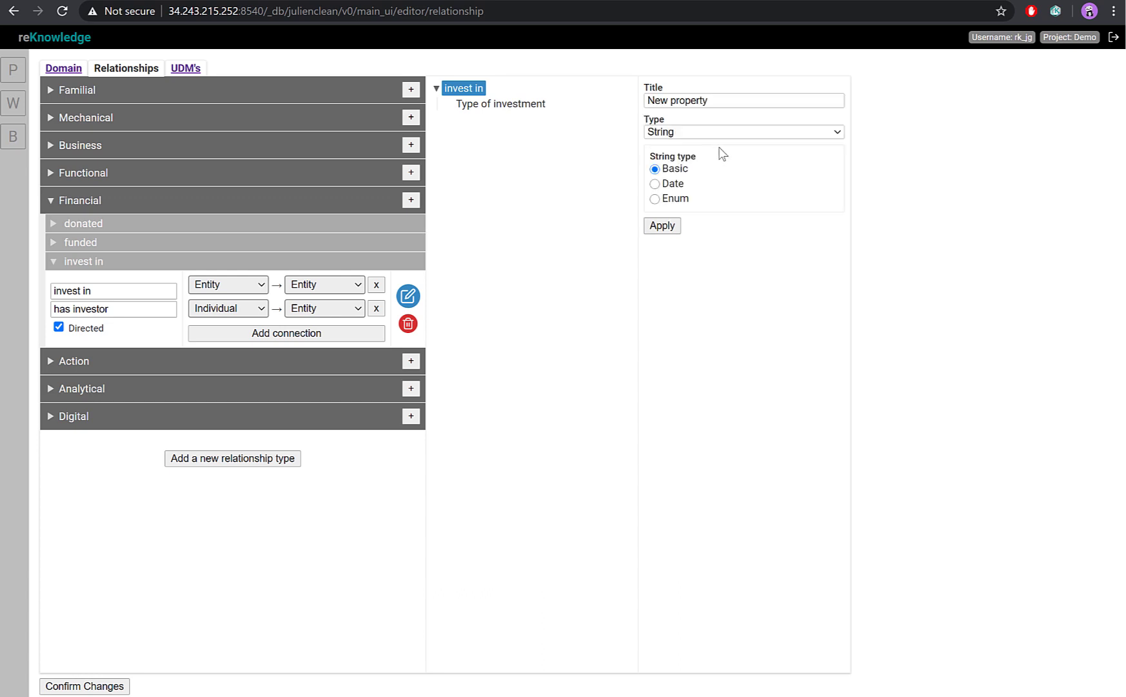
{"action": "triple_click", "coordinate": [724, 100]}
{"action": "type", "text": "Investme"}
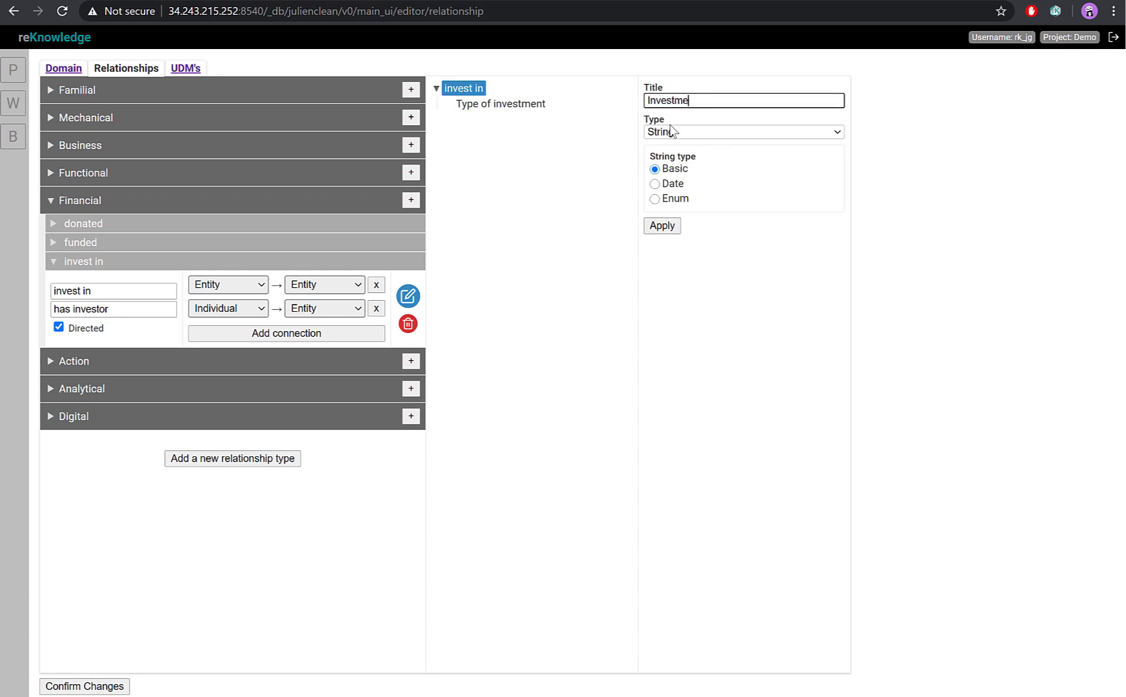
{"action": "type", "text": "nt date"}
{"action": "left_click", "coordinate": [656, 185]}
{"action": "left_click", "coordinate": [661, 226]}
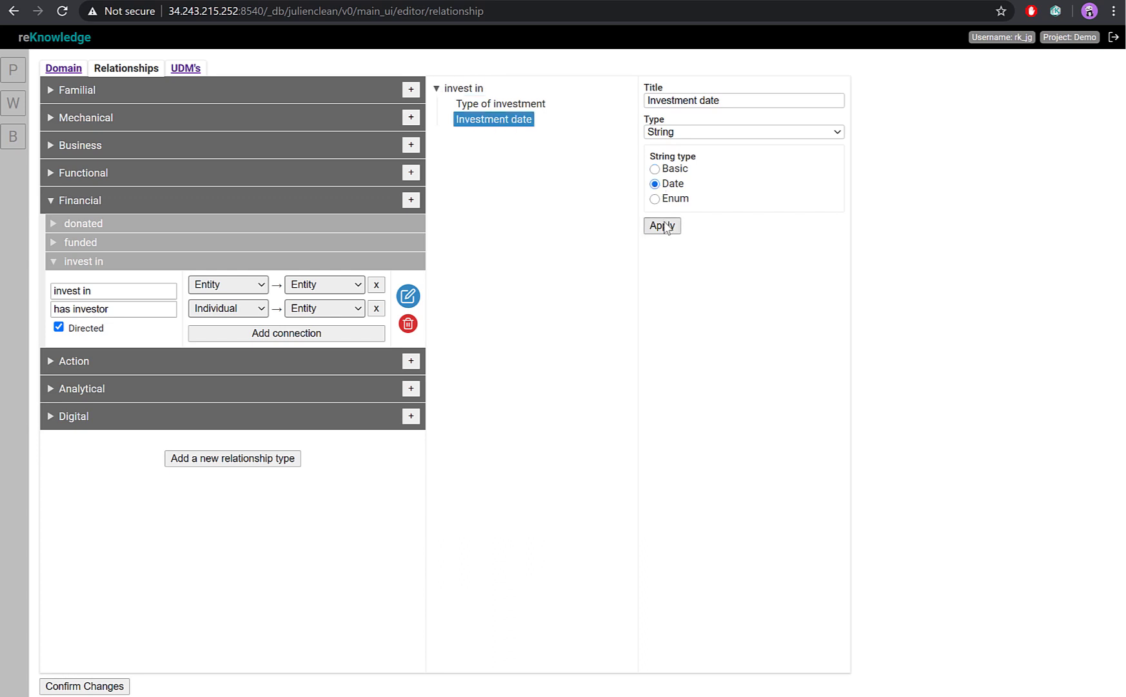
Add a basic string property titled "Amount" to the "invest in" schema and save the relationship changes.
{"action": "left_click", "coordinate": [462, 87]}
{"action": "left_click", "coordinate": [687, 182]}
{"action": "left_click", "coordinate": [731, 98]}
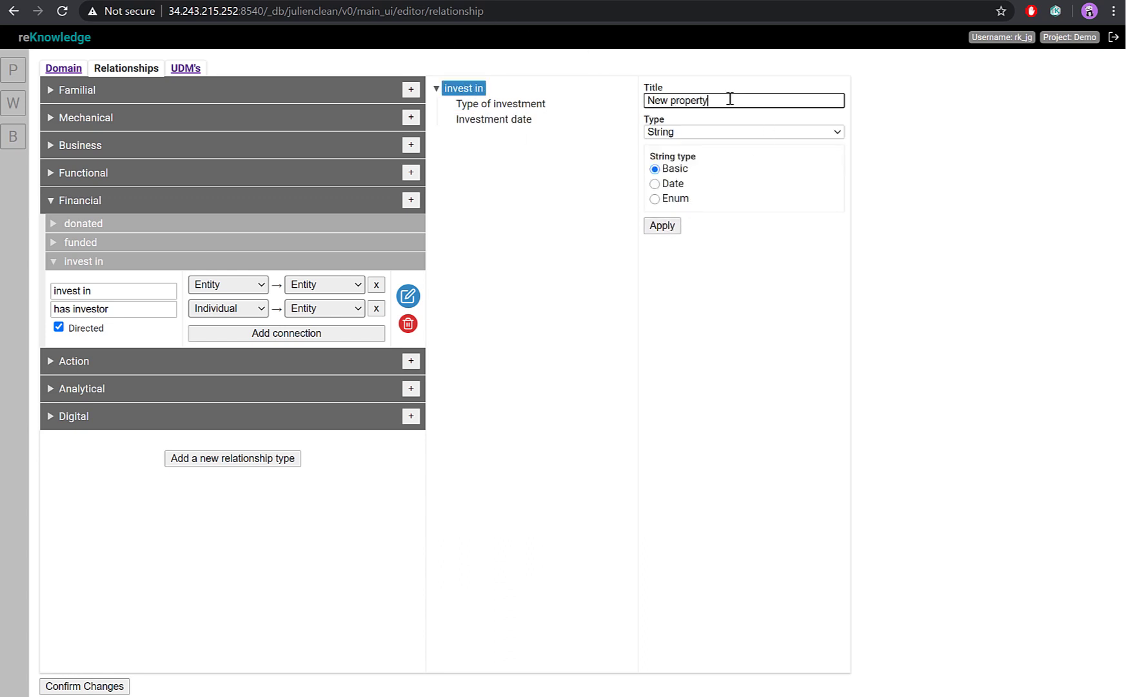
{"action": "key", "text": "ctrl+a"}
{"action": "type", "text": "Amount"}
{"action": "left_click", "coordinate": [671, 227]}
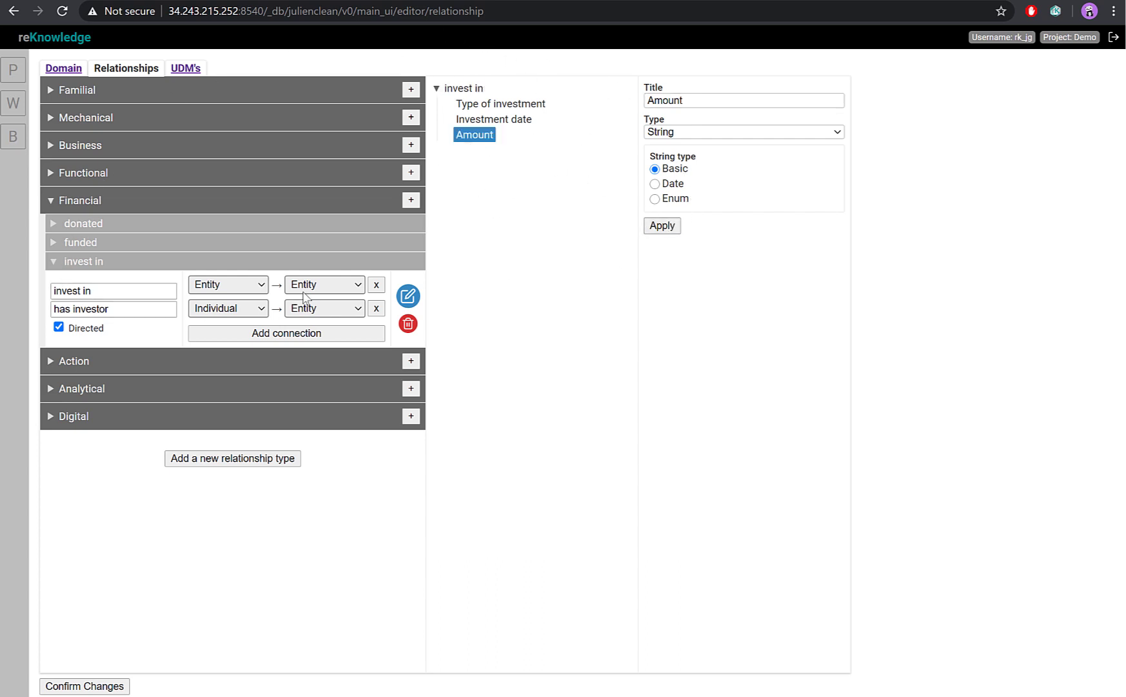
{"action": "left_click", "coordinate": [71, 688]}
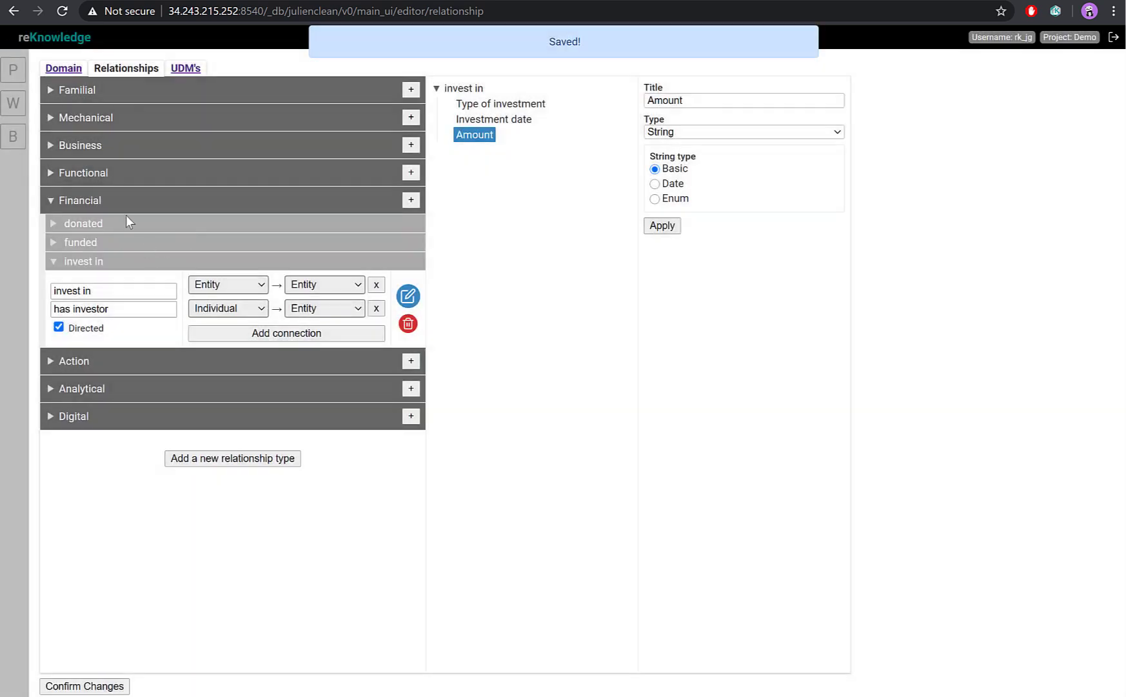
In the workbench, search for "reknowledge" and add the reKnowledge company node to the graph.
{"action": "left_click", "coordinate": [13, 103]}
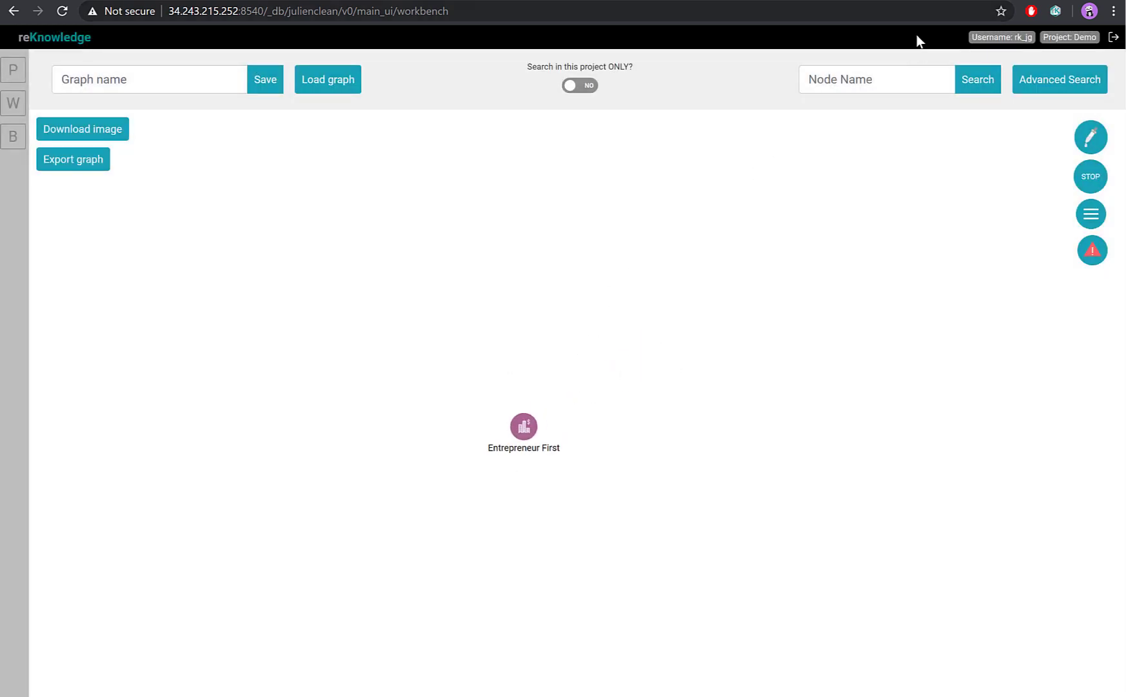
{"action": "left_click", "coordinate": [908, 77]}
{"action": "type", "text": "reknowle"}
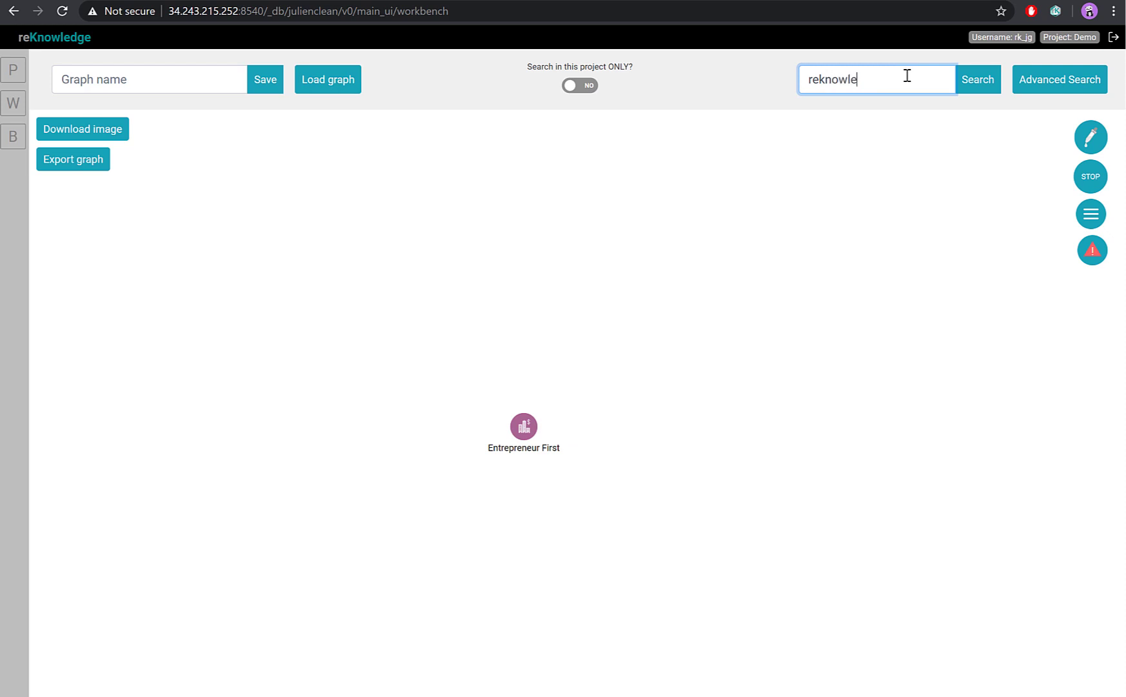
{"action": "type", "text": "dge"}
{"action": "key", "text": "Return"}
{"action": "left_click", "coordinate": [200, 229]}
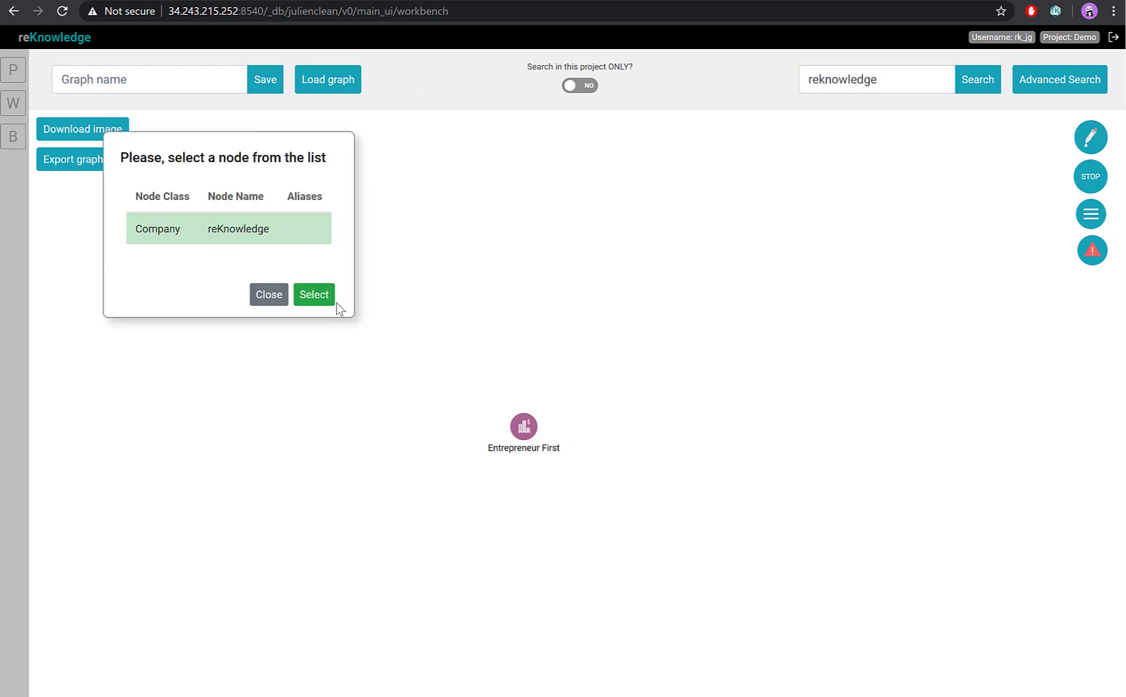
{"action": "left_click", "coordinate": [314, 295]}
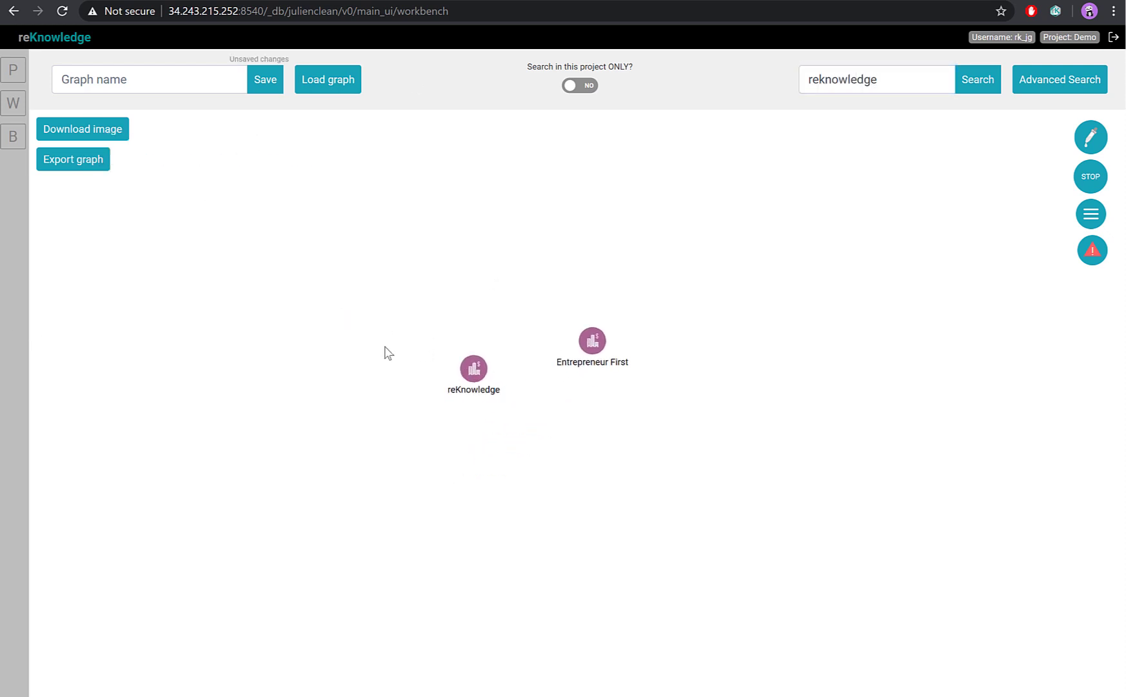
Start a new connection from the Entrepreneur First node to the reKnowledge node.
{"action": "left_click", "coordinate": [597, 342]}
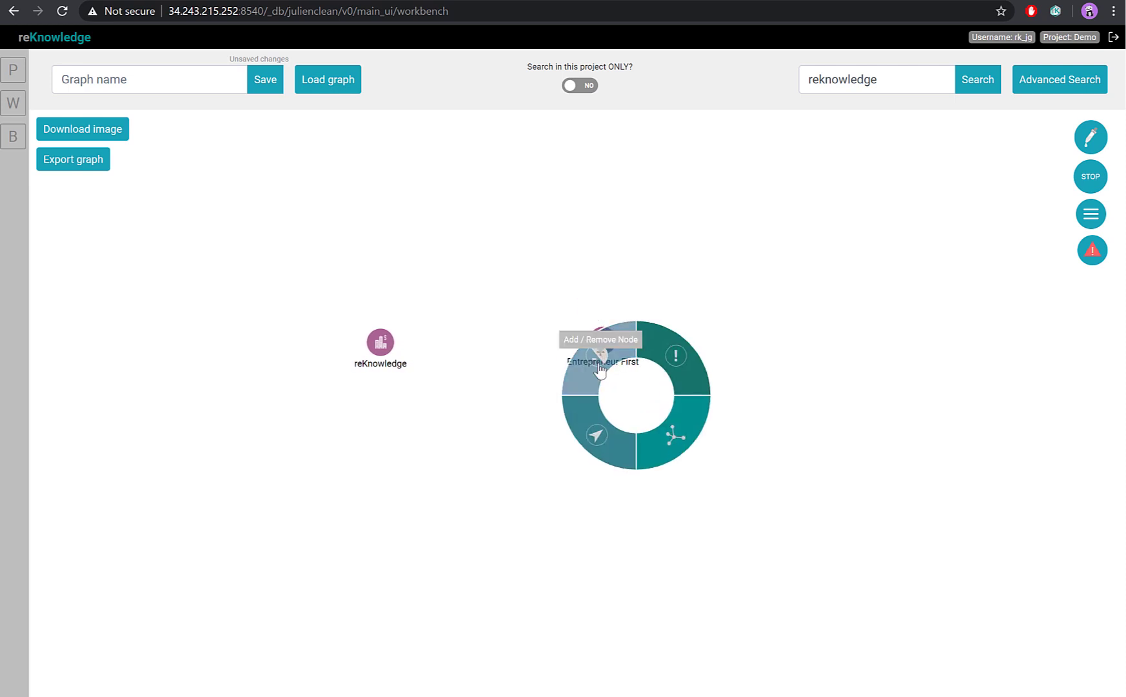
{"action": "left_click", "coordinate": [599, 370]}
{"action": "left_click", "coordinate": [546, 344]}
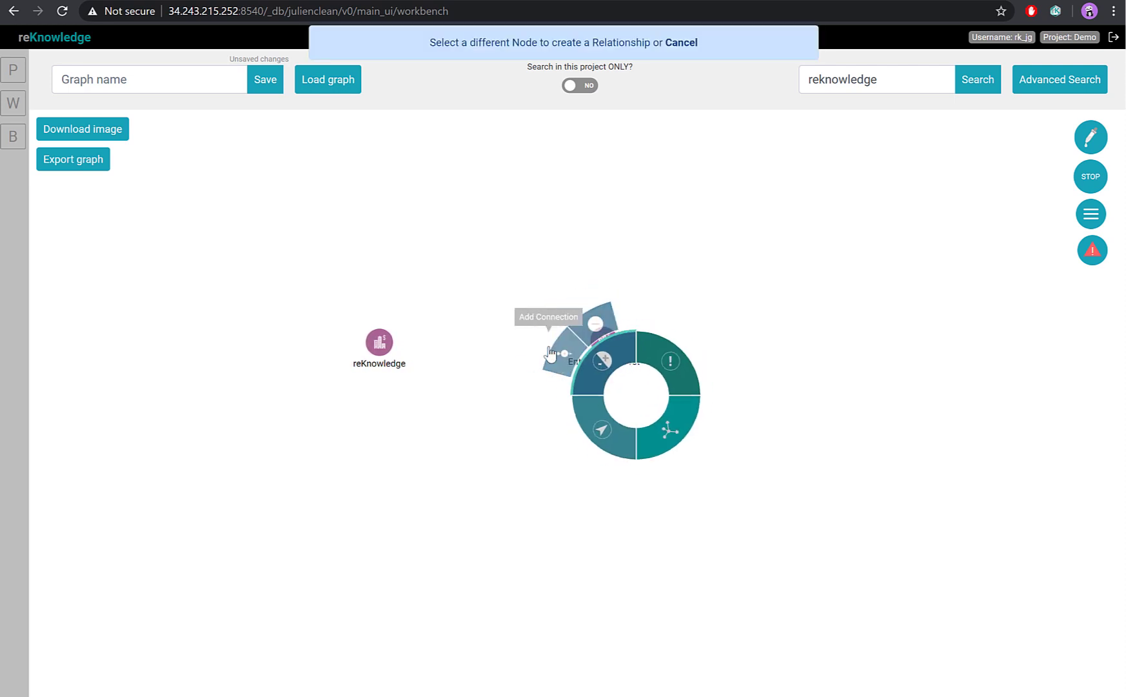
{"action": "left_click", "coordinate": [379, 343]}
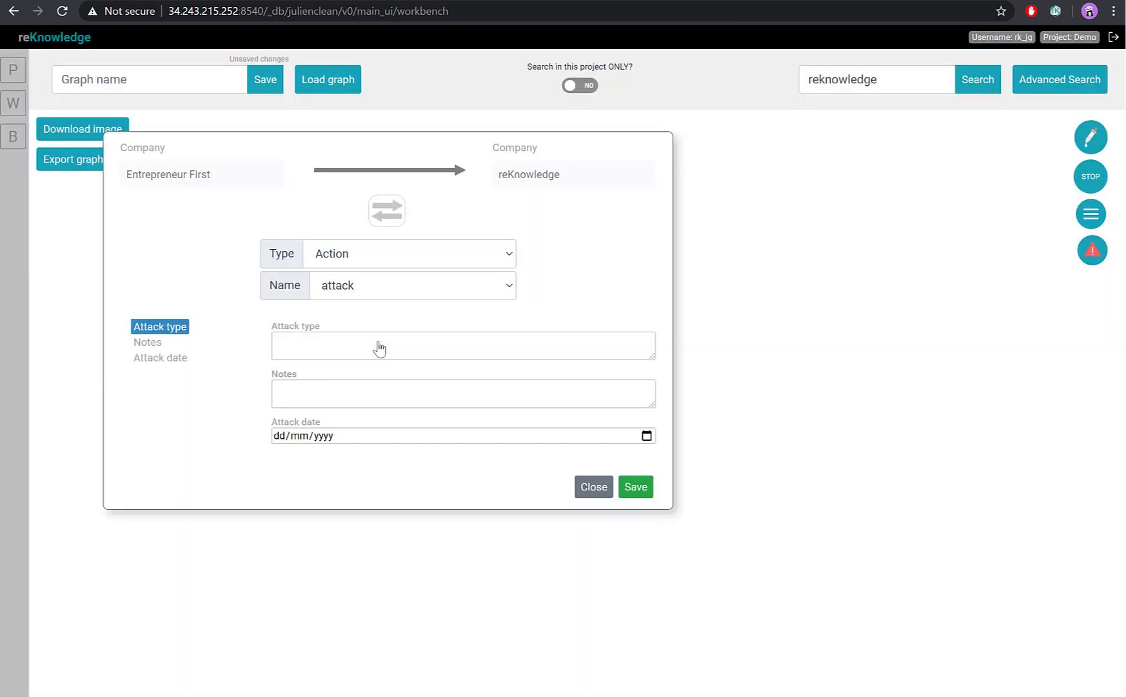
Set the new connection's type to Financial and its name to "invest in", and begin filling in the type of investment.
{"action": "left_click", "coordinate": [364, 257]}
{"action": "left_click", "coordinate": [351, 373]}
{"action": "left_click", "coordinate": [366, 293]}
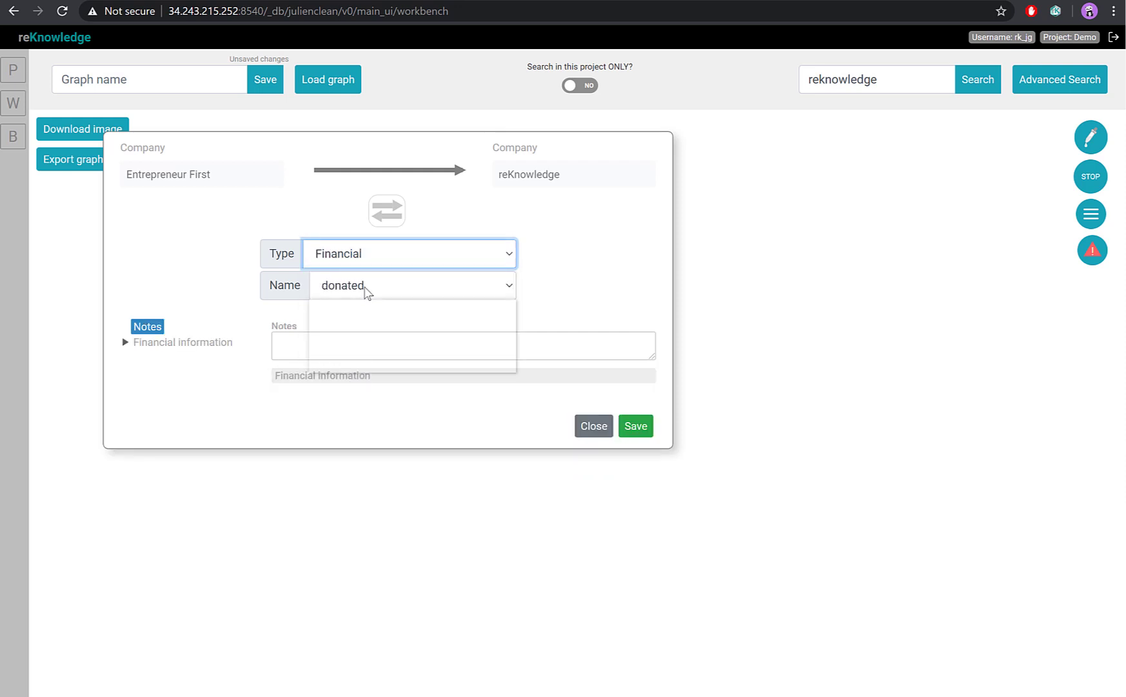
{"action": "left_click", "coordinate": [360, 365]}
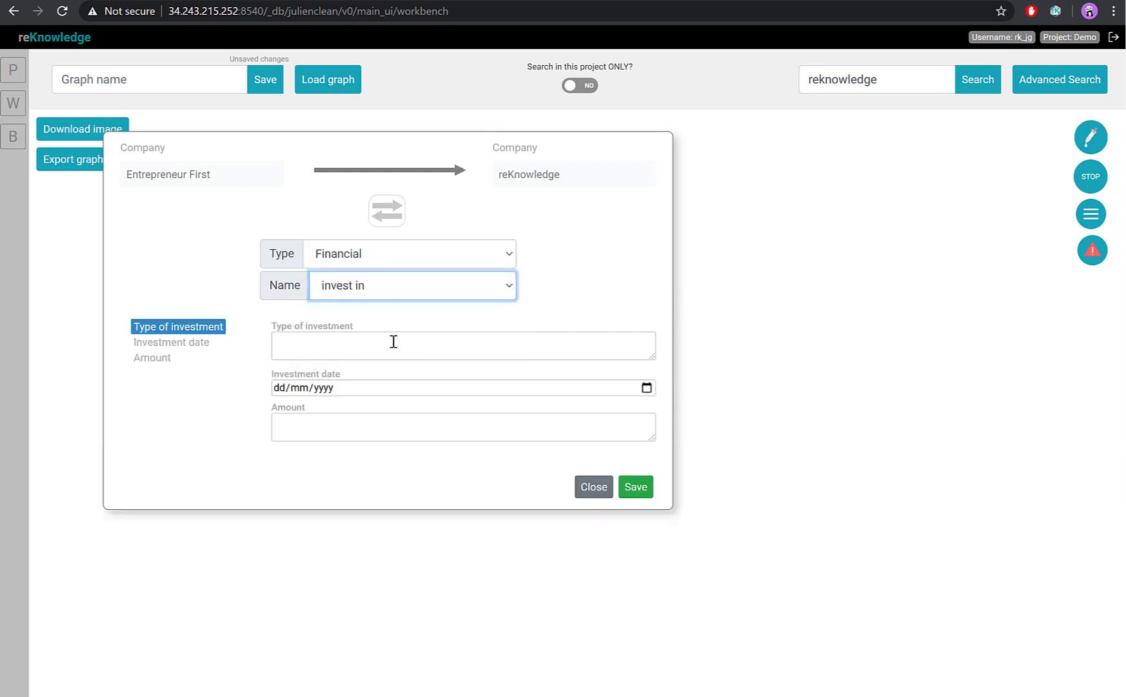
{"action": "left_click", "coordinate": [357, 344]}
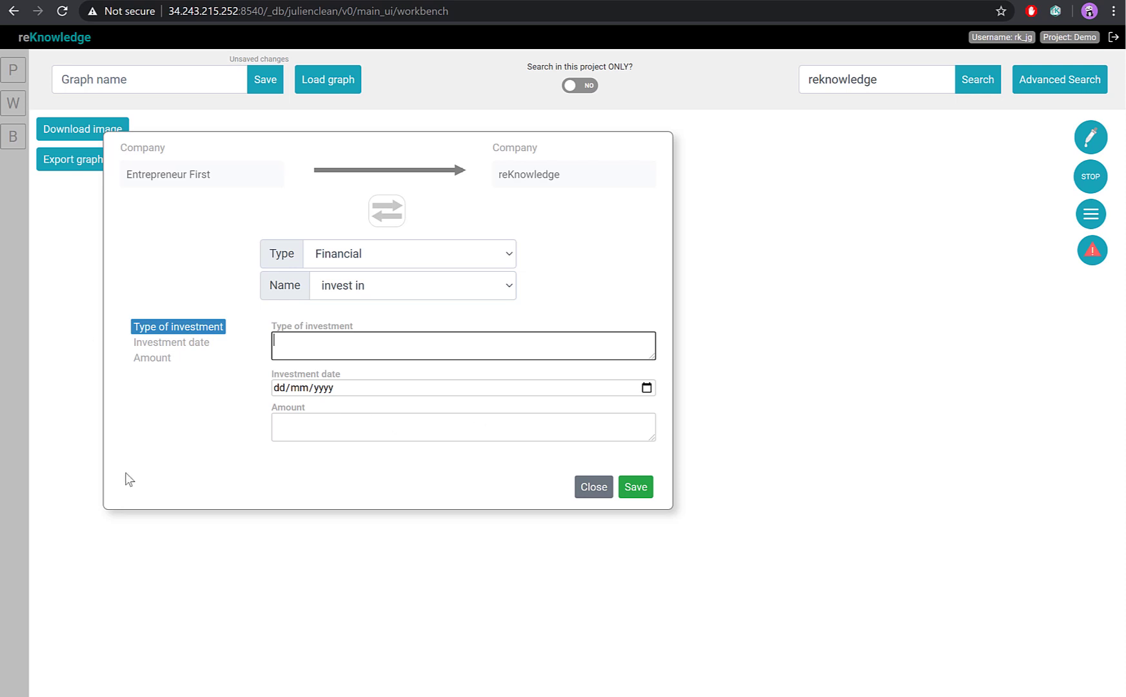